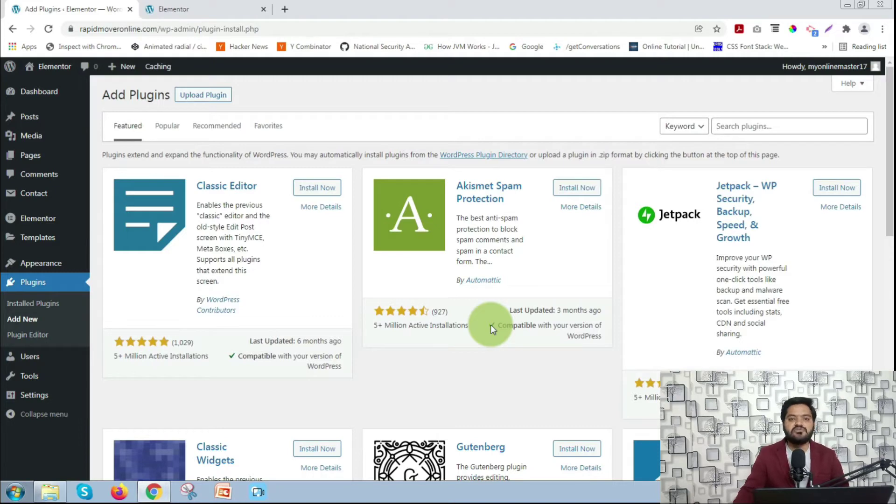
Step: Search the available plugins for "pop up builder", and install and activate the Popup Builder plugin by Sygnoos
left_click(770, 126)
type("pop u")
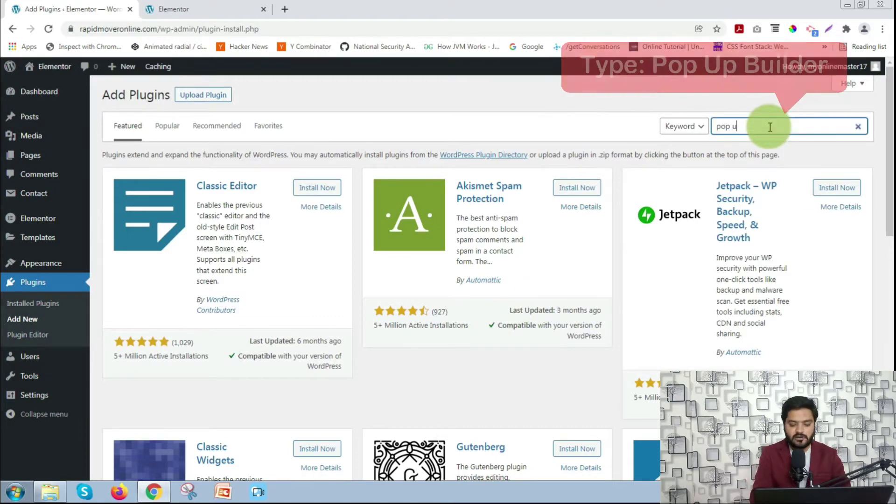
type("p biu")
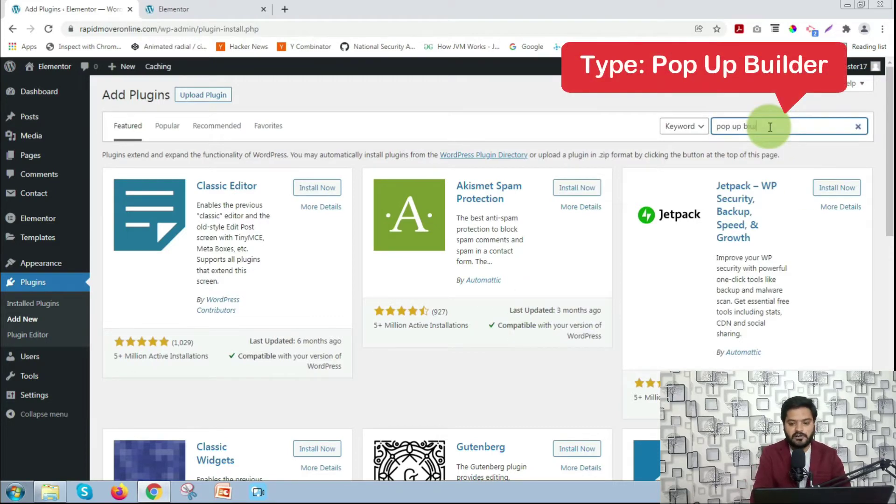
type("lder")
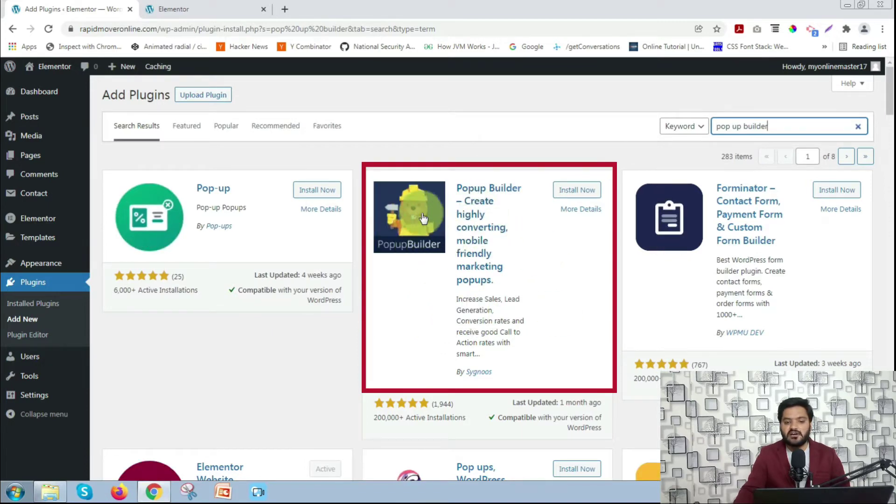
left_click(581, 190)
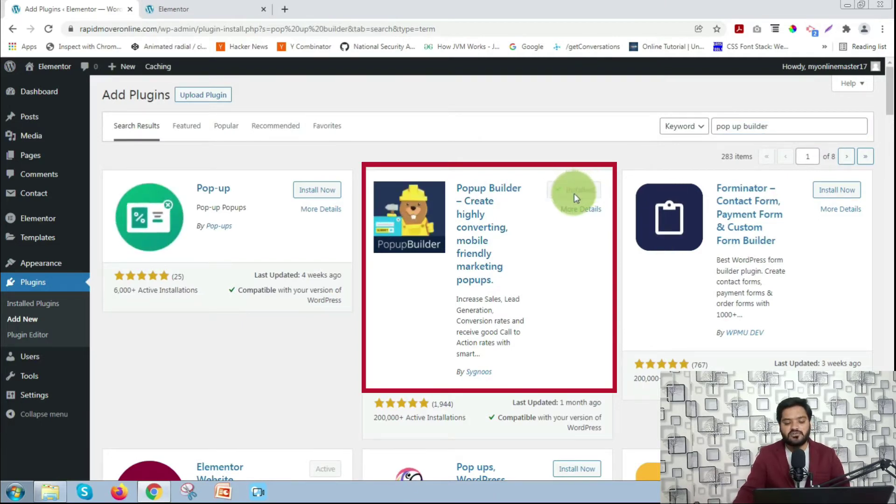
left_click(574, 191)
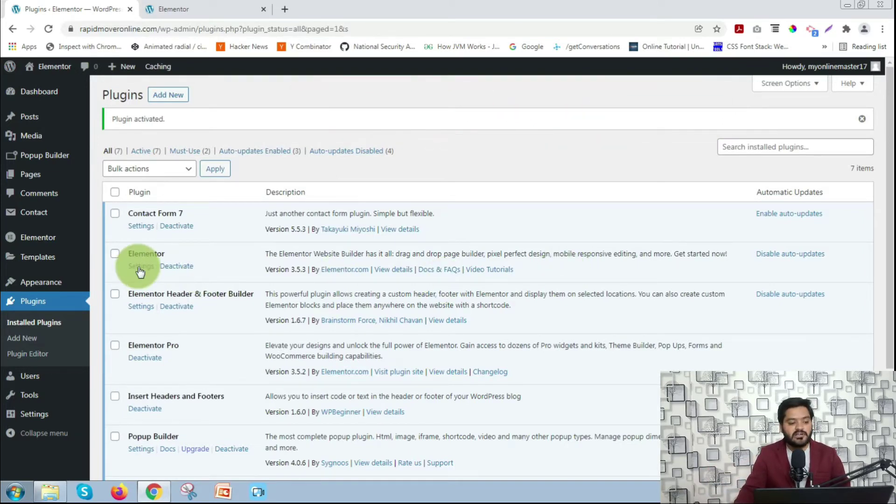
Step: Open Popup Builder's list of all popups and dismiss the "Need some help?" notification
mouse_move(44, 159)
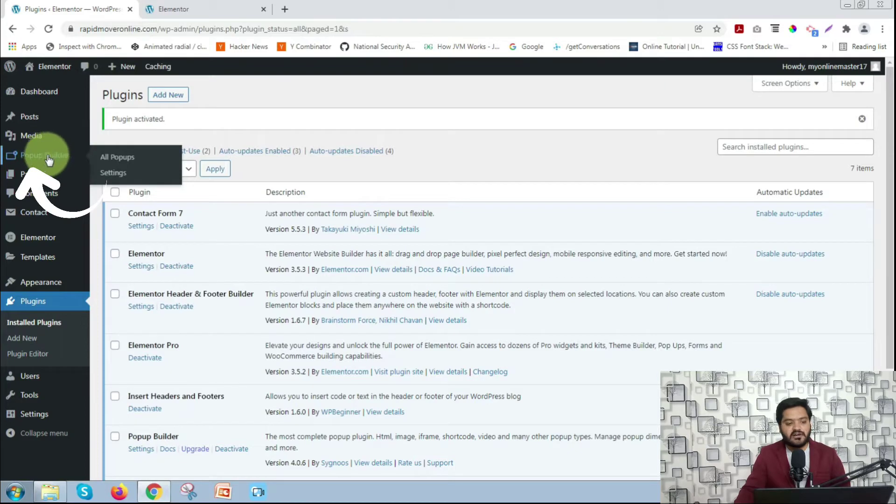
left_click(122, 163)
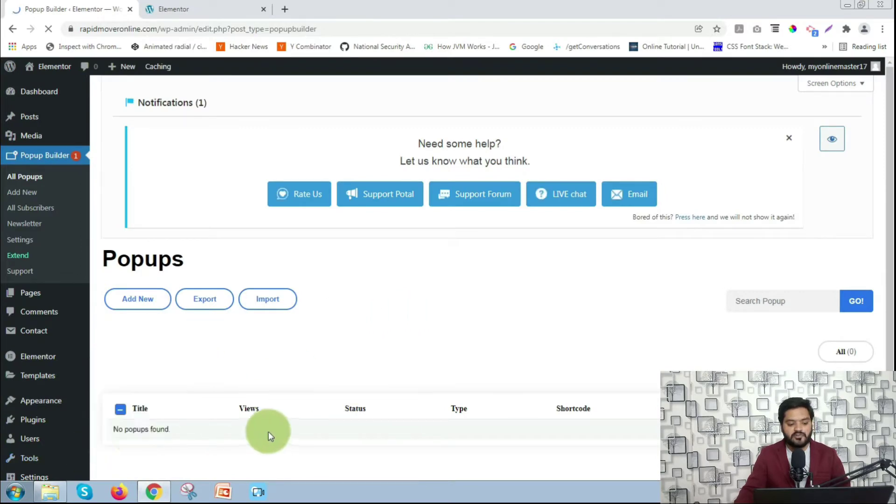
left_click_drag(159, 429, 118, 428)
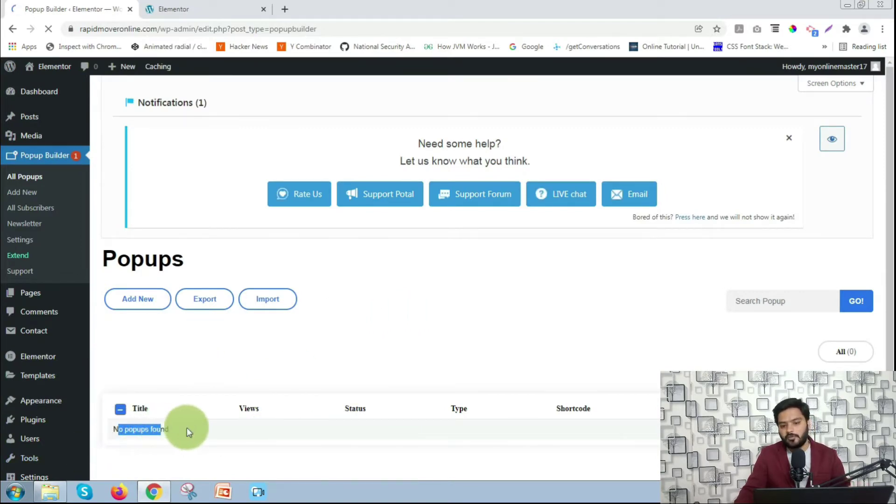
left_click(789, 138)
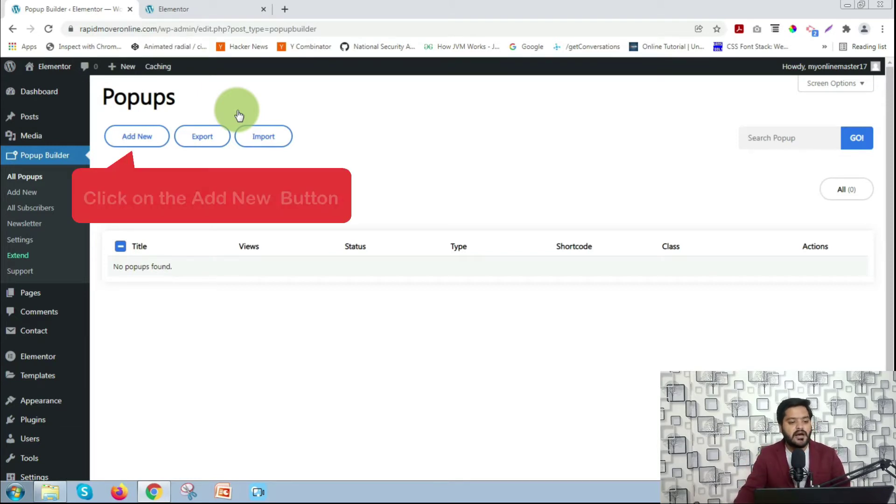
Step: Start adding a new popup of the Image type
left_click(135, 140)
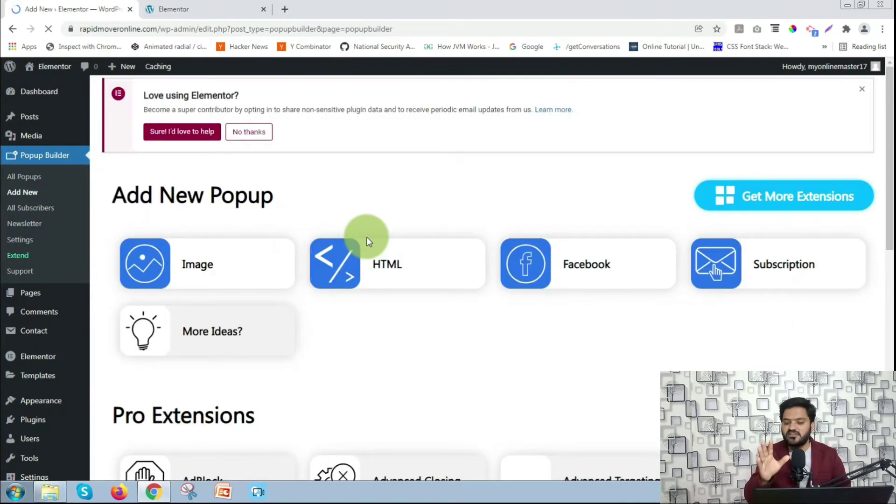
left_click_drag(105, 206, 286, 204)
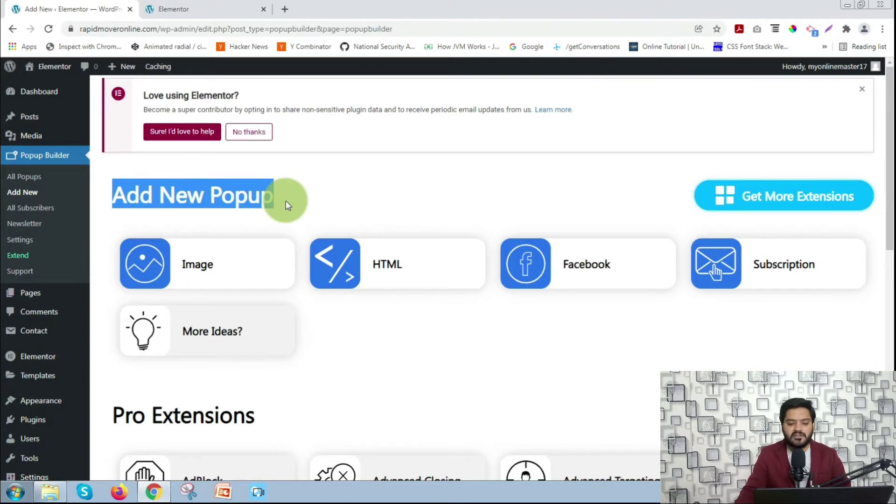
scroll(286, 205, "down", 1)
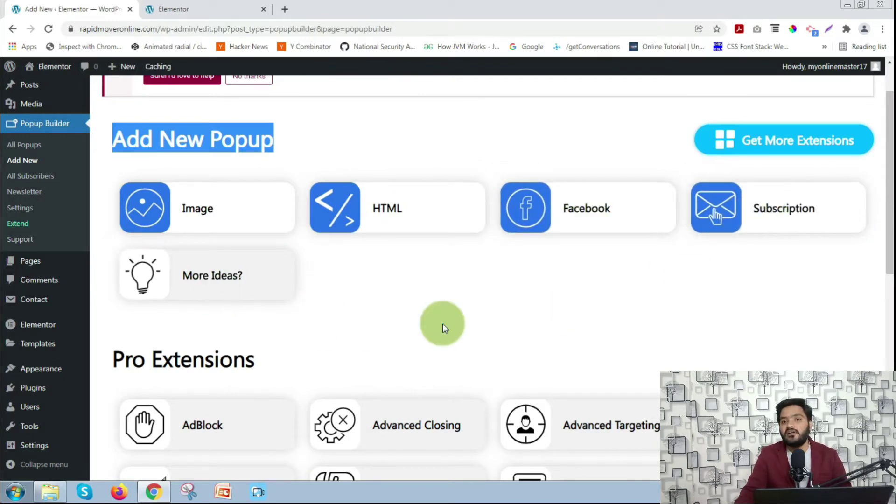
left_click(214, 216)
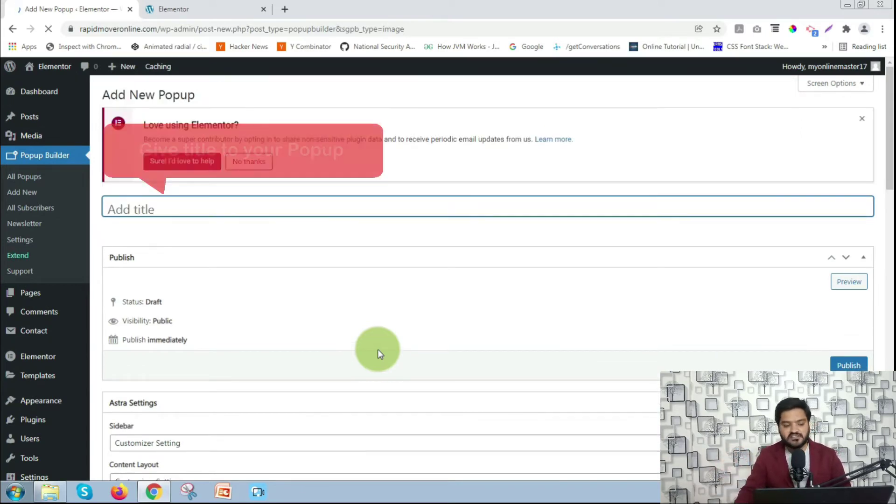
Step: Title the new popup "Image Pop Up"
left_click(163, 207)
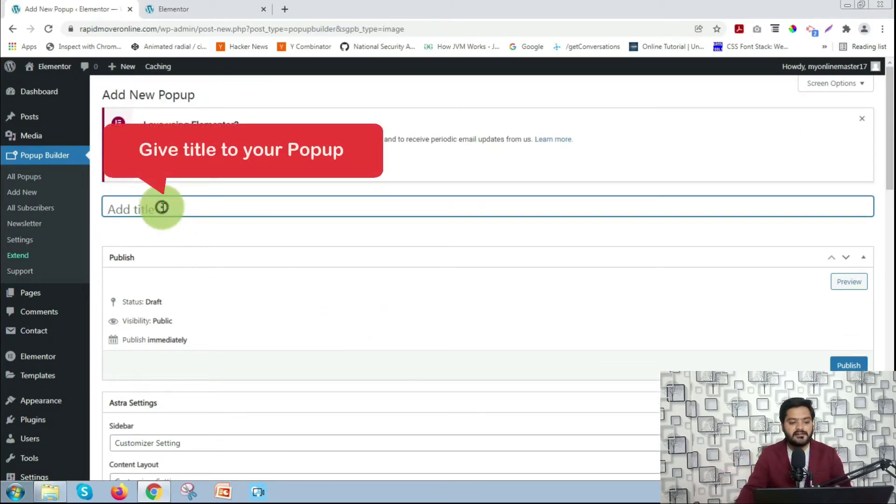
type("Image")
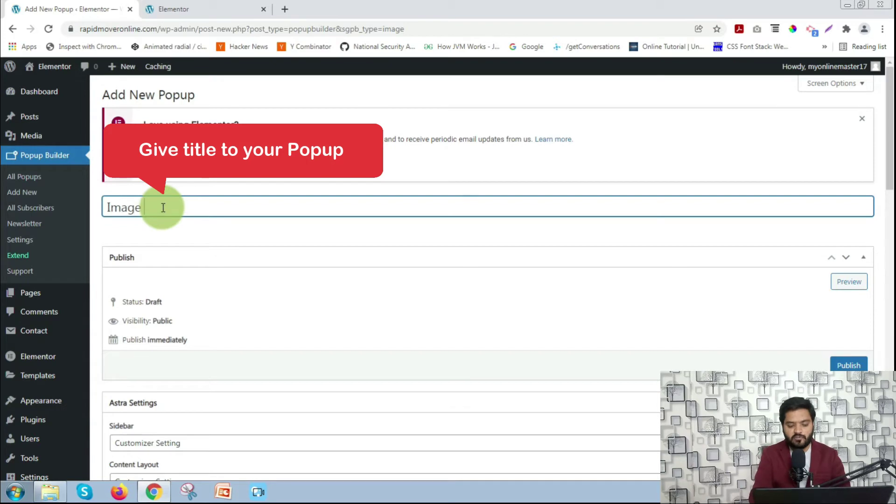
type(" Pop Up")
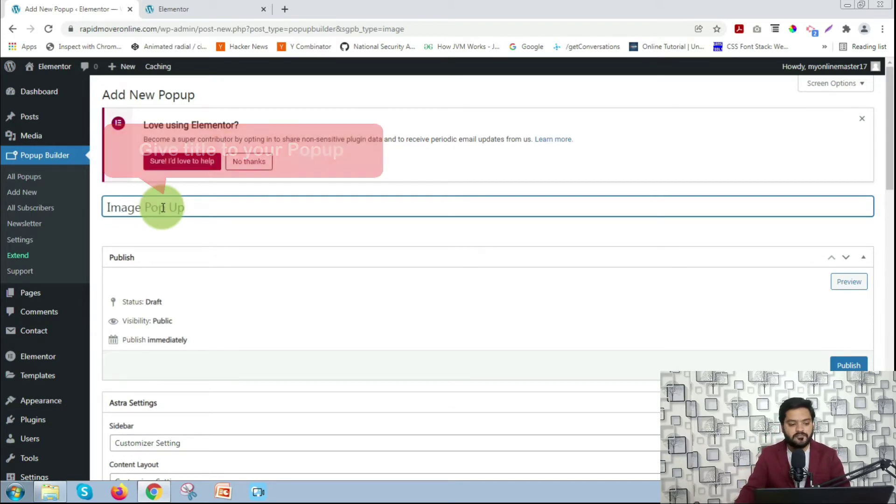
Step: Set the popup's display rule to All pages
scroll(169, 237, "down", 2)
scroll(182, 246, "down", 1)
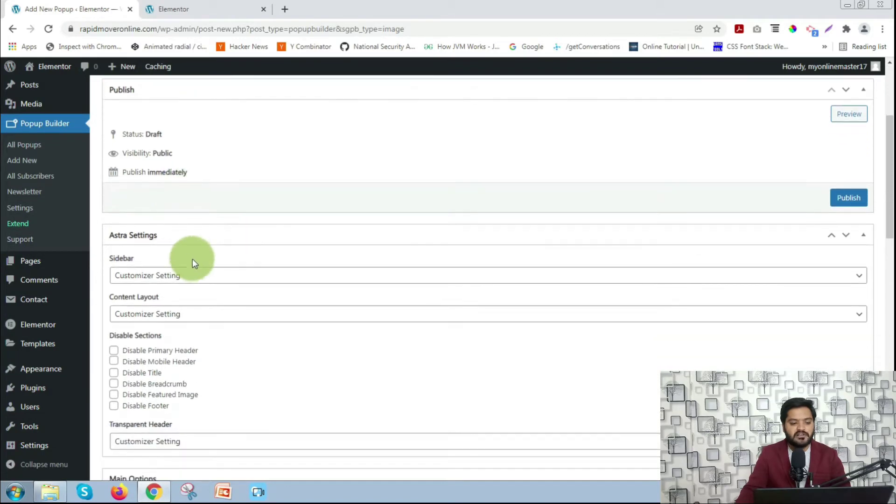
scroll(210, 283, "down", 6)
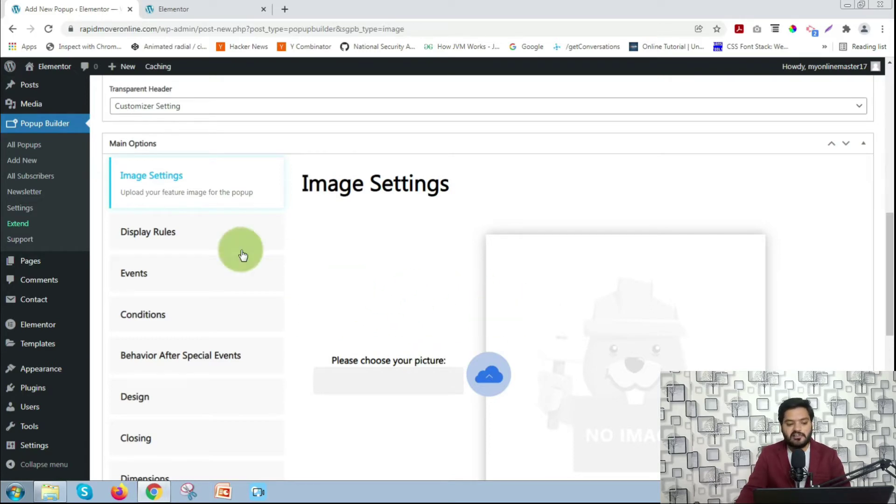
left_click(172, 232)
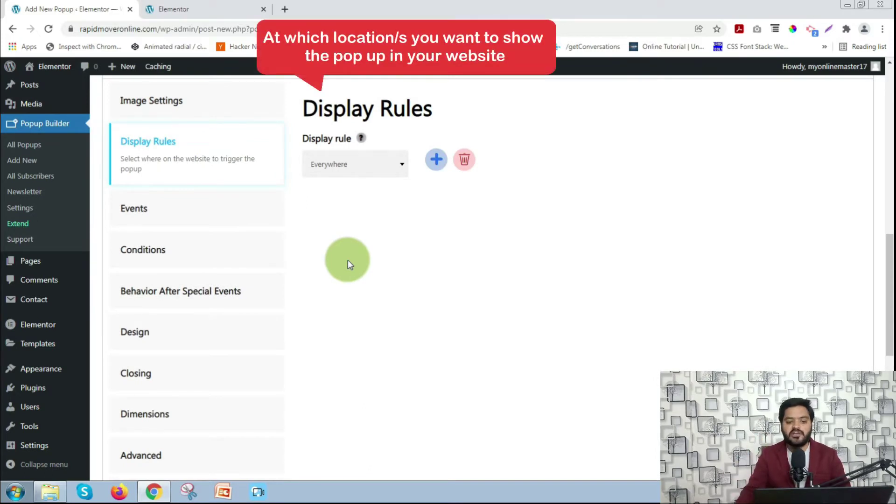
left_click(345, 165)
scroll(352, 274, "down", 10)
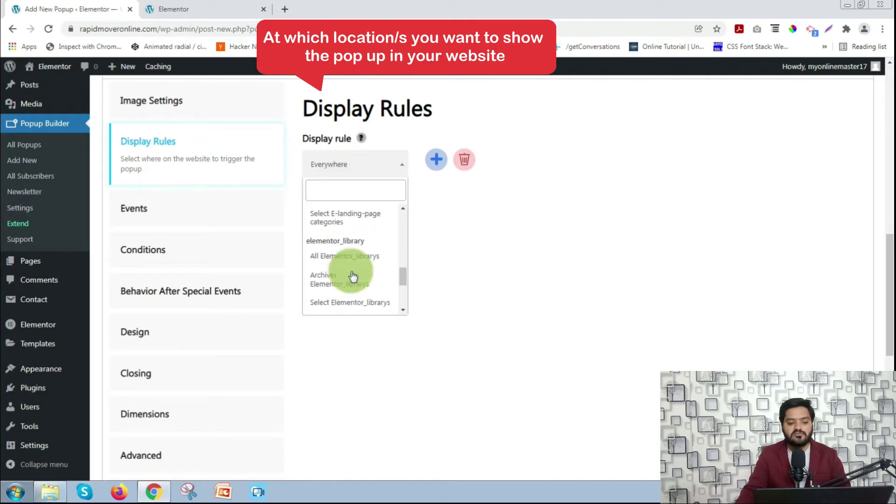
scroll(353, 276, "down", 3)
scroll(352, 277, "up", 6)
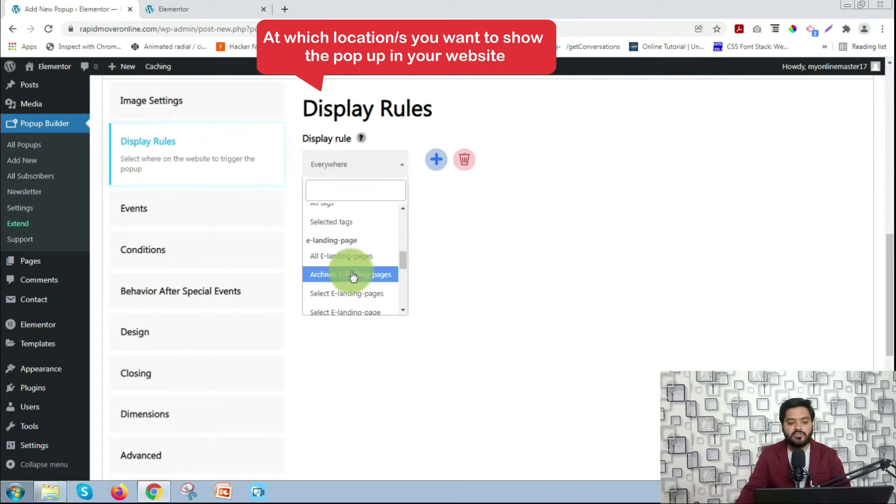
scroll(352, 277, "up", 5)
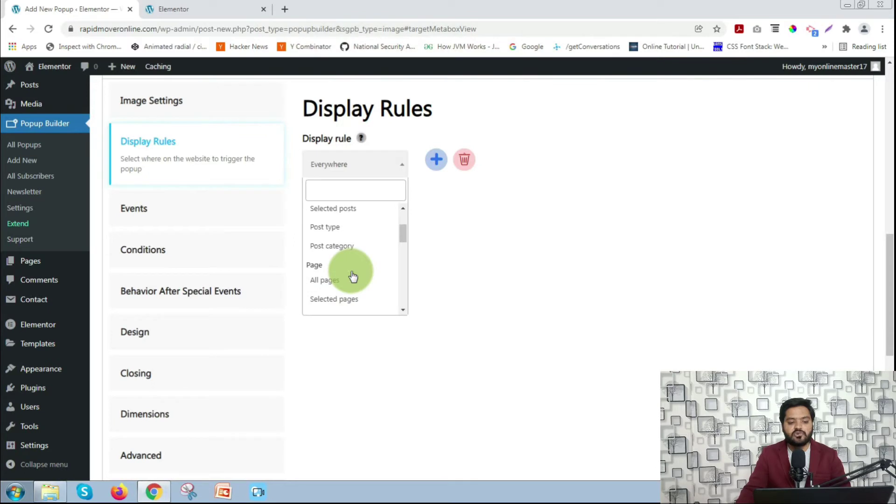
scroll(352, 276, "up", 2)
scroll(353, 277, "down", 2)
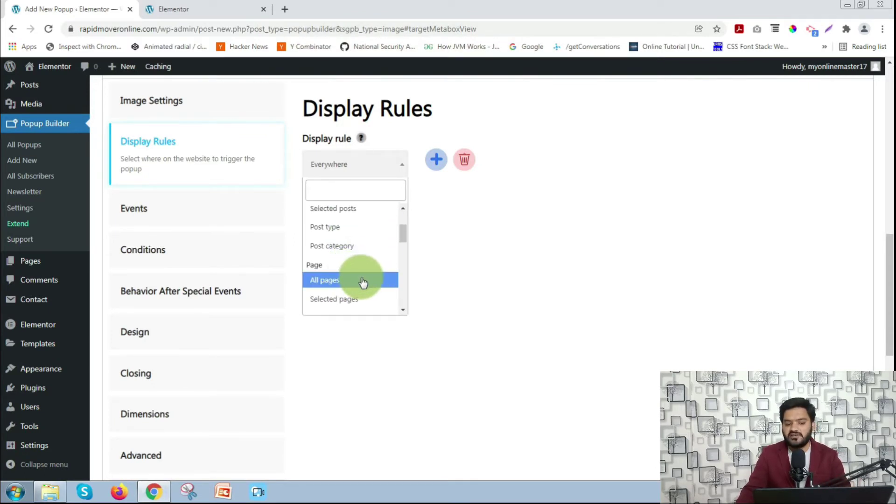
left_click(362, 282)
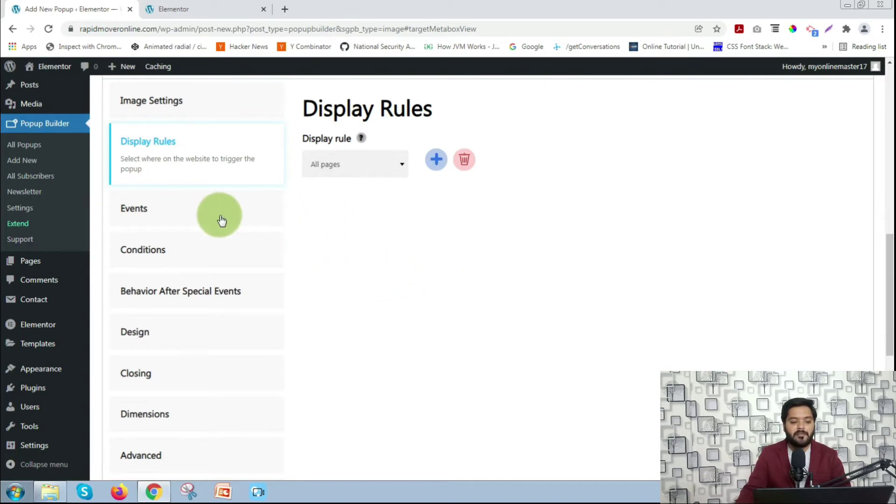
Step: Set the popup's trigger event to On Click, keeping its option at Default
left_click(161, 214)
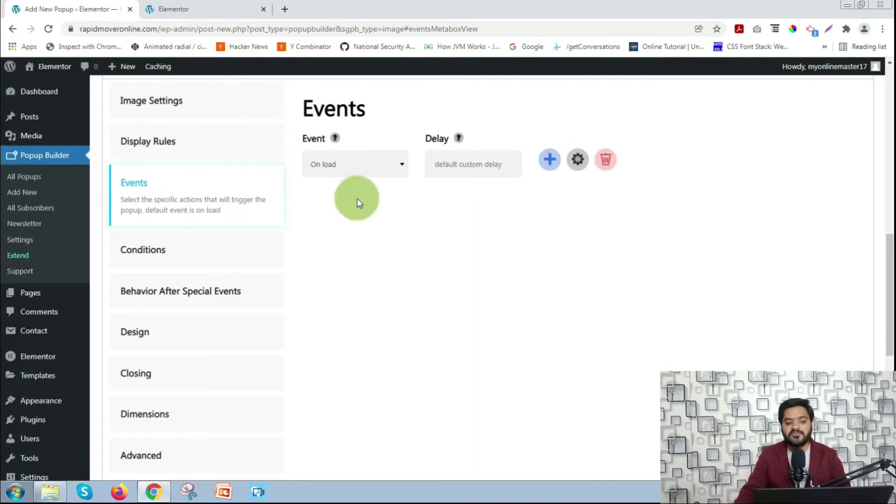
left_click(360, 170)
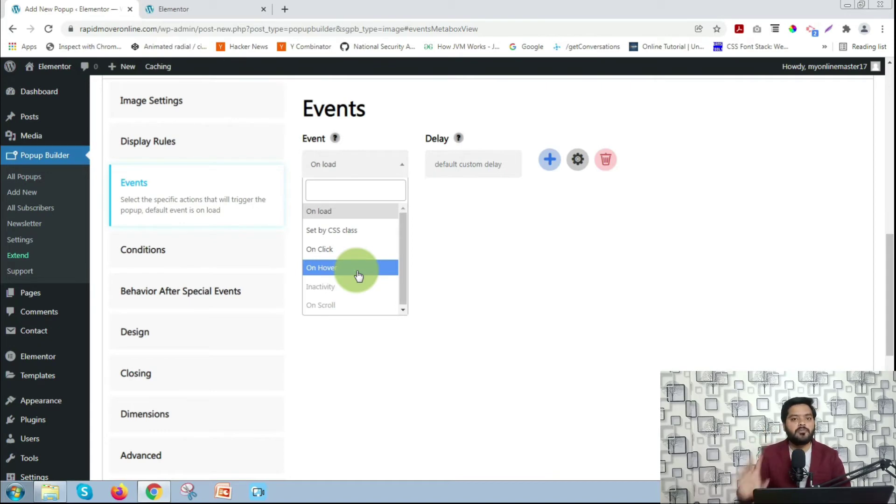
left_click(341, 248)
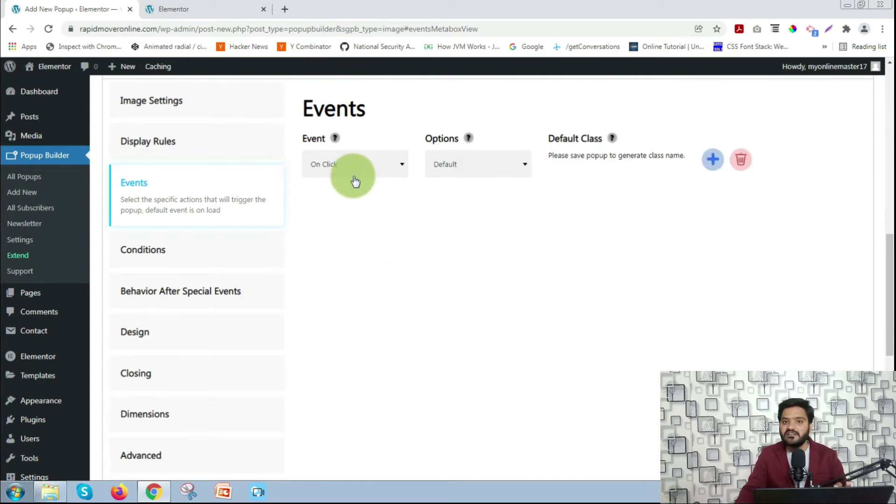
left_click(462, 168)
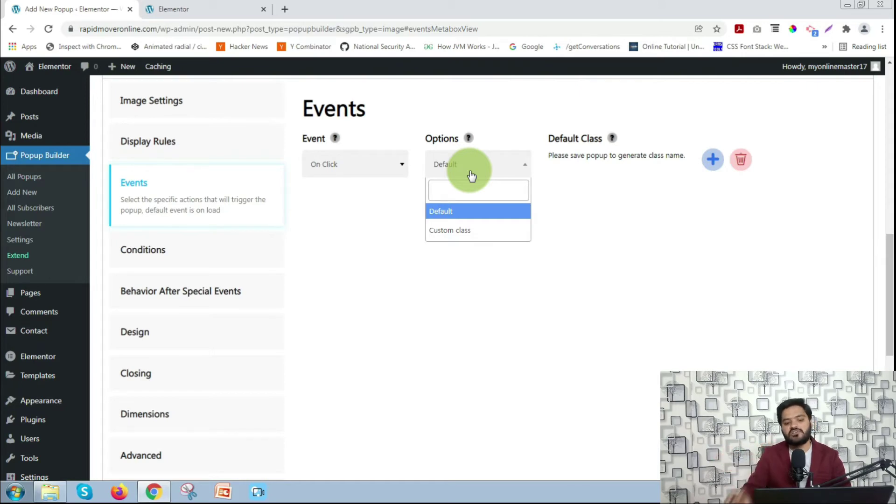
left_click(376, 235)
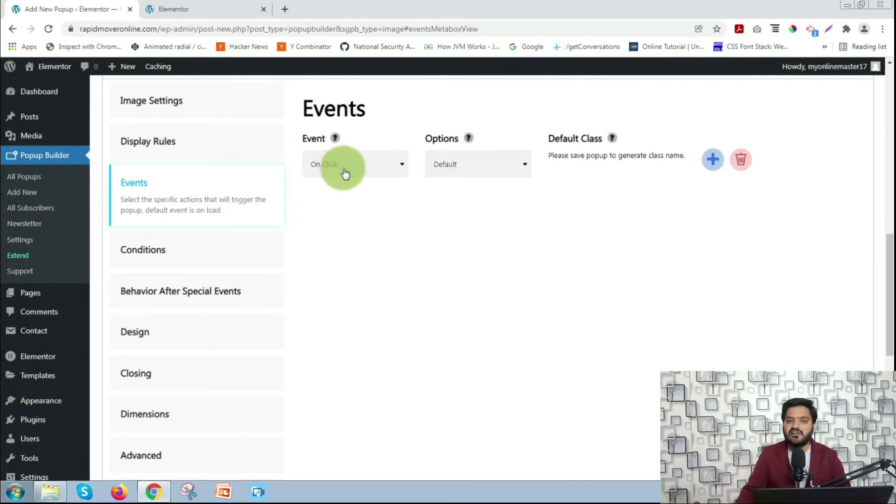
Step: Review the popup's Conditions extensions and the special events offered under Behavior After Special Events
left_click(159, 250)
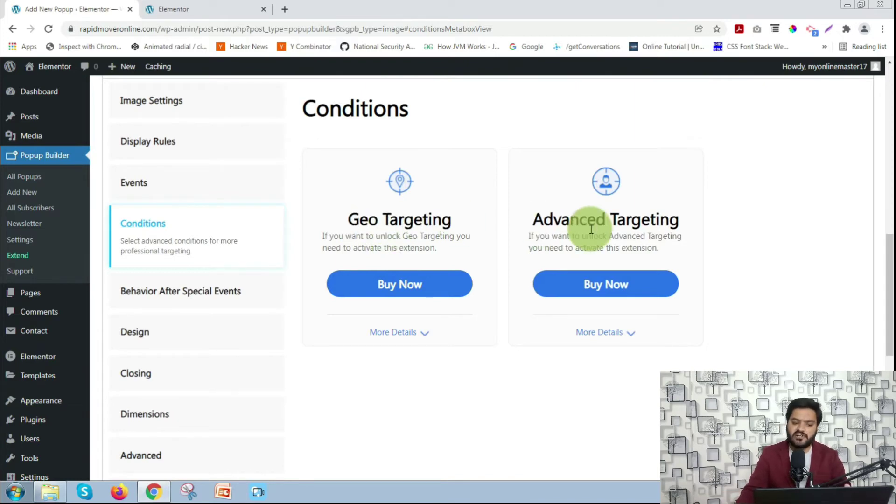
left_click(215, 294)
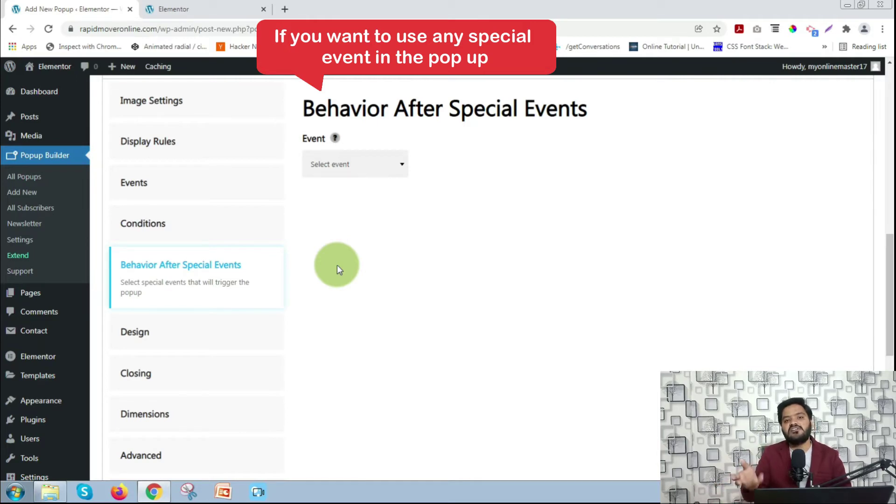
left_click(354, 171)
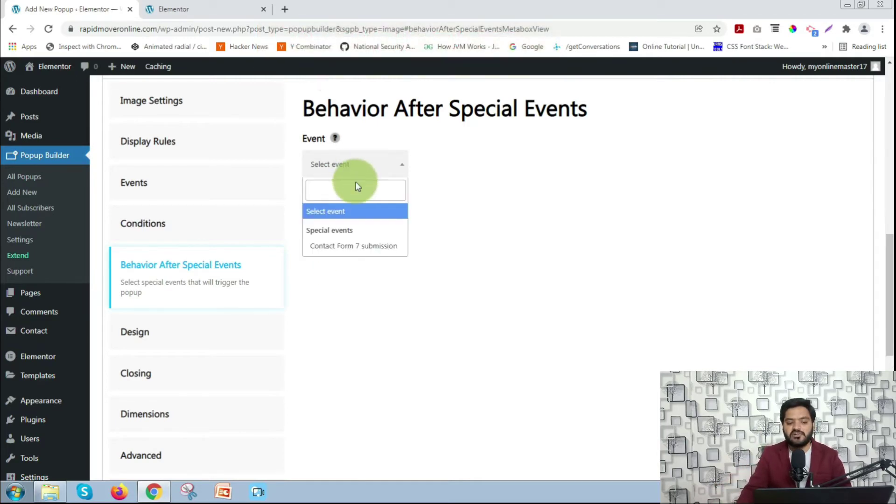
left_click(383, 246)
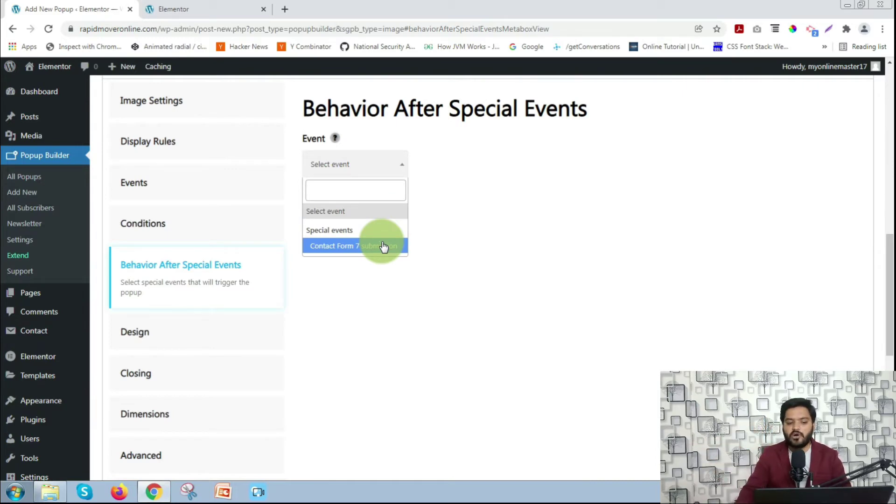
left_click(367, 164)
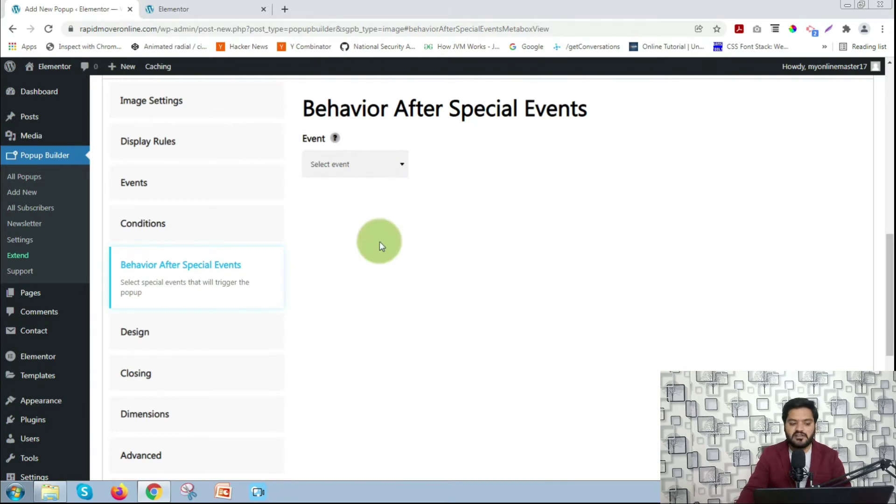
Step: Review the popup's Design options for themes, overlay and background, and its Closing options
scroll(144, 286, "down", 1)
left_click(147, 279)
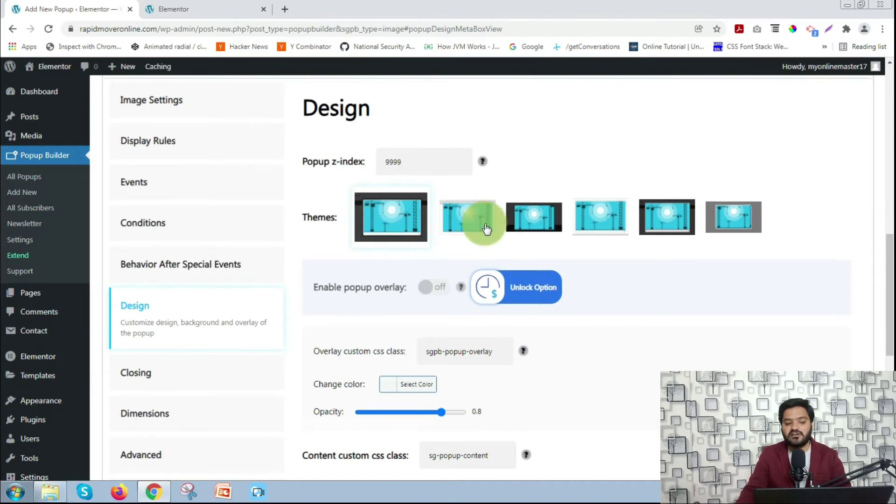
scroll(485, 228, "down", 2)
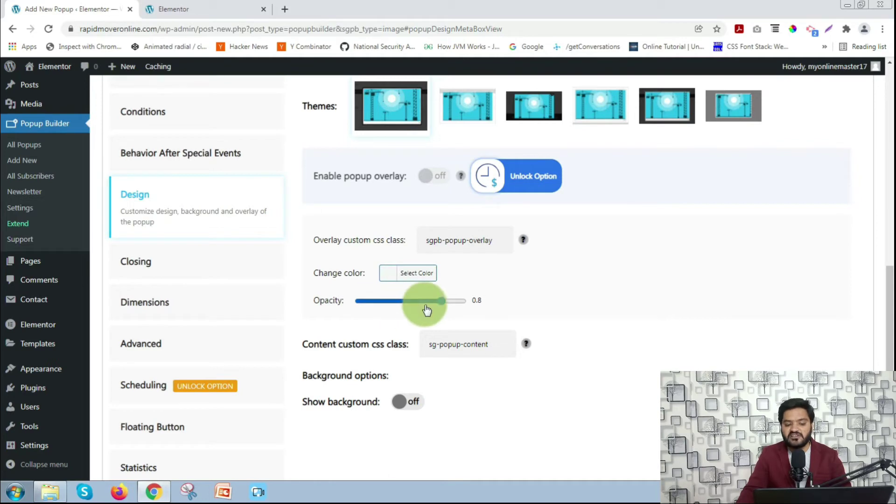
scroll(426, 306, "down", 1)
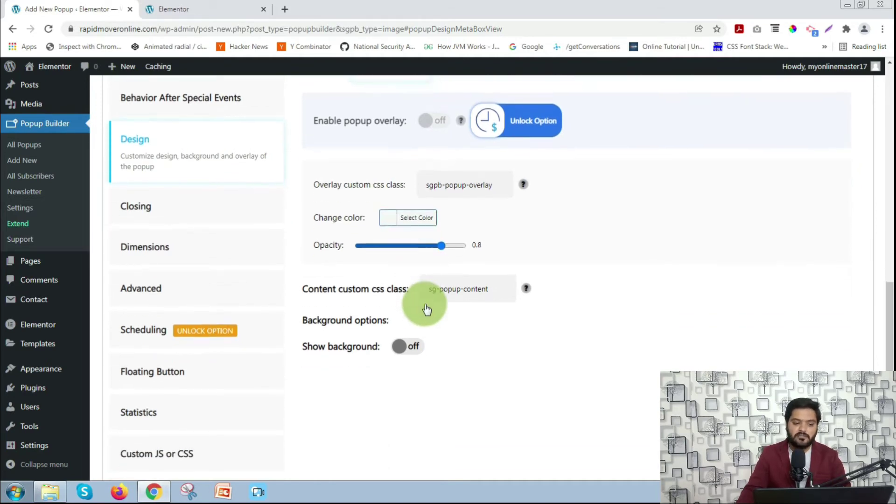
scroll(426, 304, "up", 1)
left_click(154, 272)
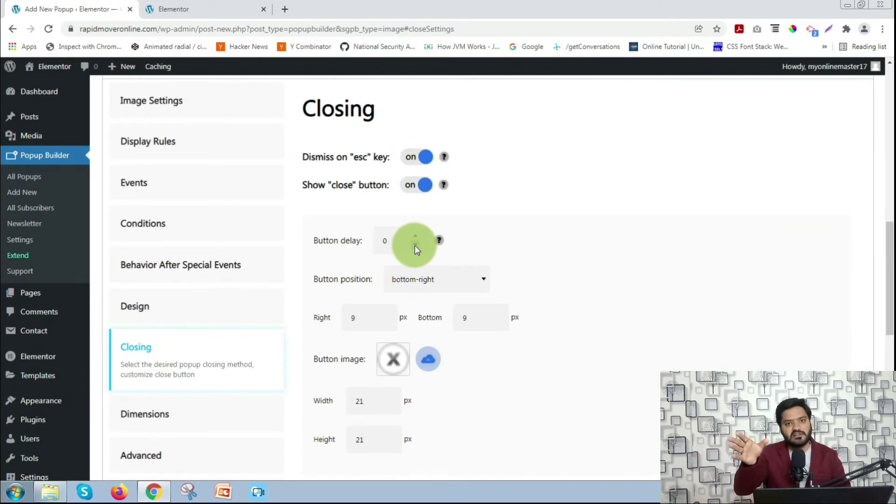
Step: Upload the downloaded mega-sale-banner JPG to the media library and use it as the popup's picture in Image Settings
scroll(415, 245, "up", 3)
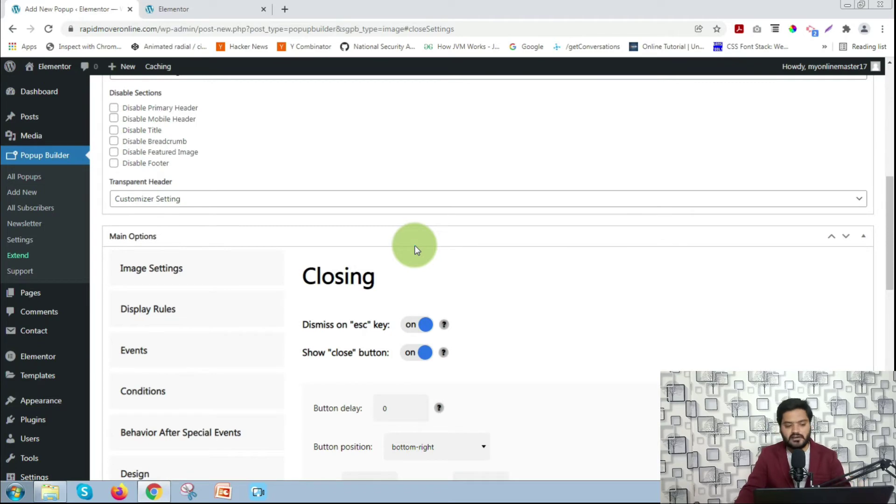
left_click(149, 270)
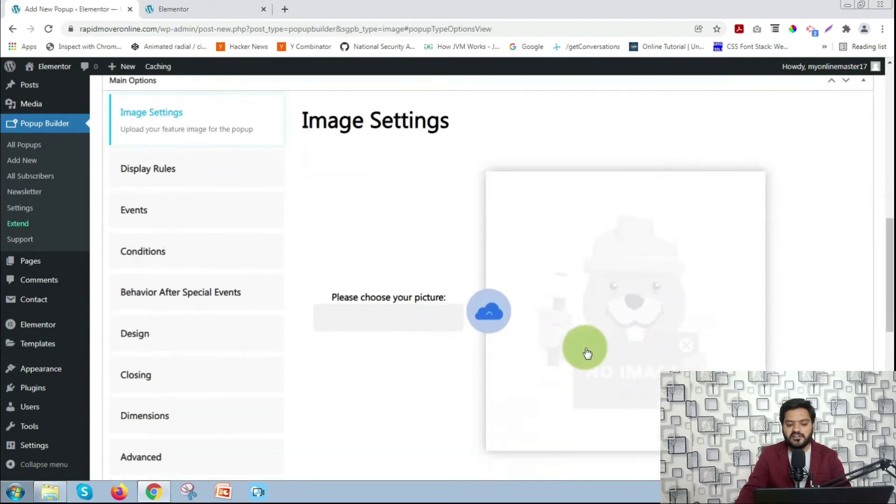
left_click(485, 298)
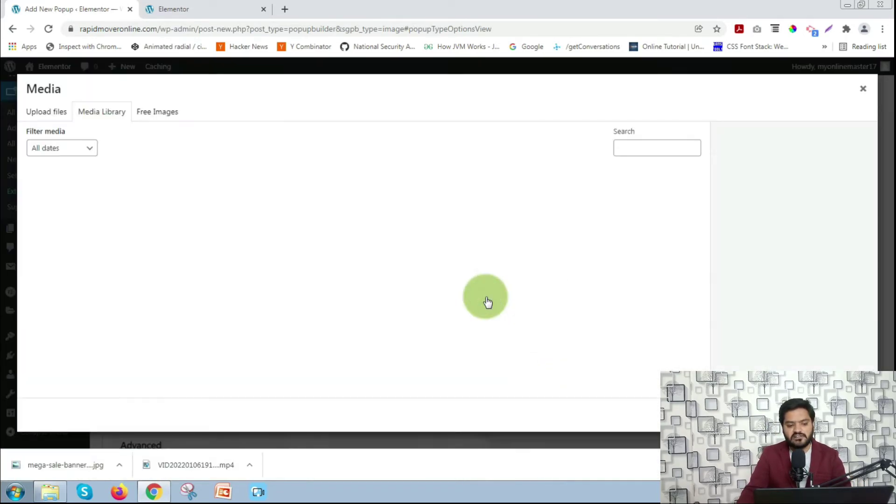
left_click(63, 114)
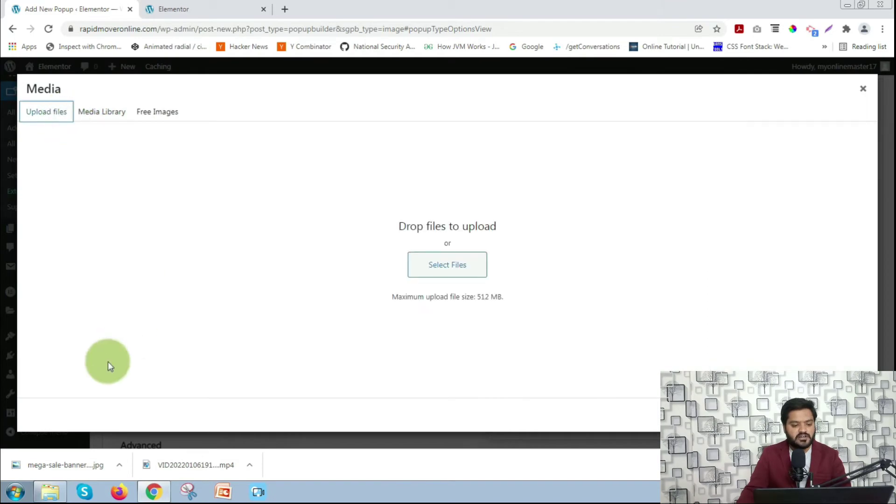
left_click_drag(57, 466, 464, 245)
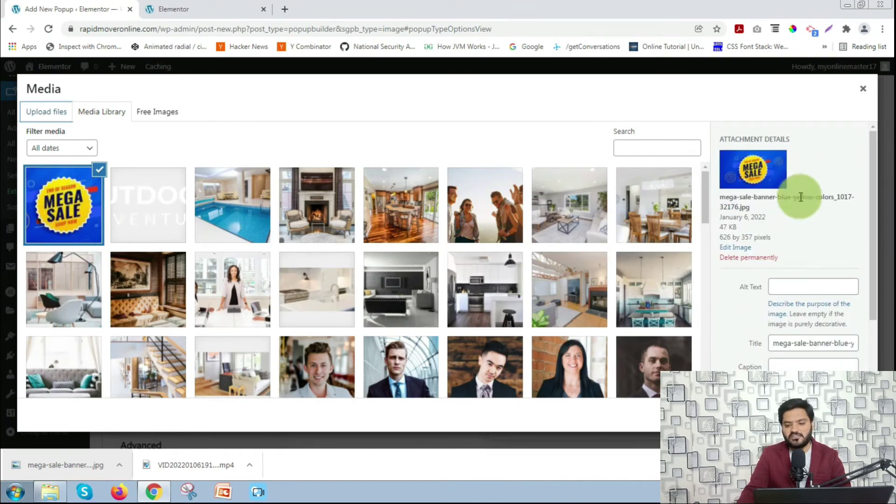
left_click(847, 415)
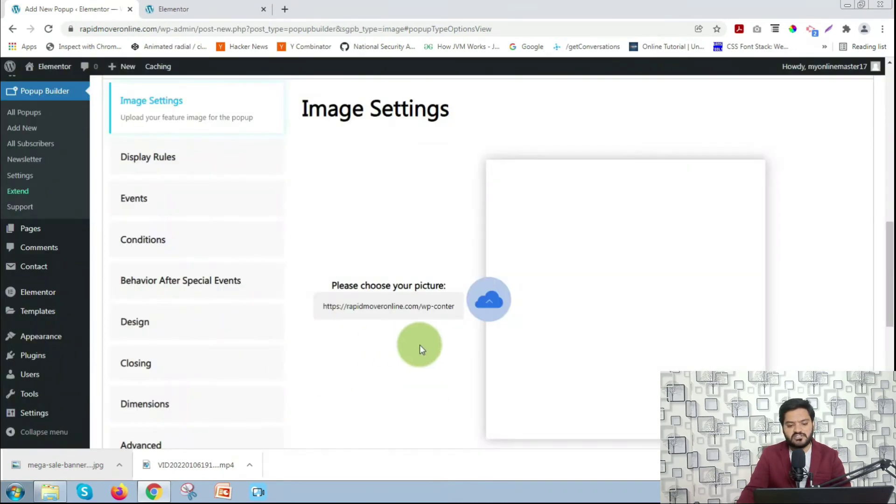
Step: Check the picture's preview in Image Settings and publish the popup
scroll(467, 351, "down", 9)
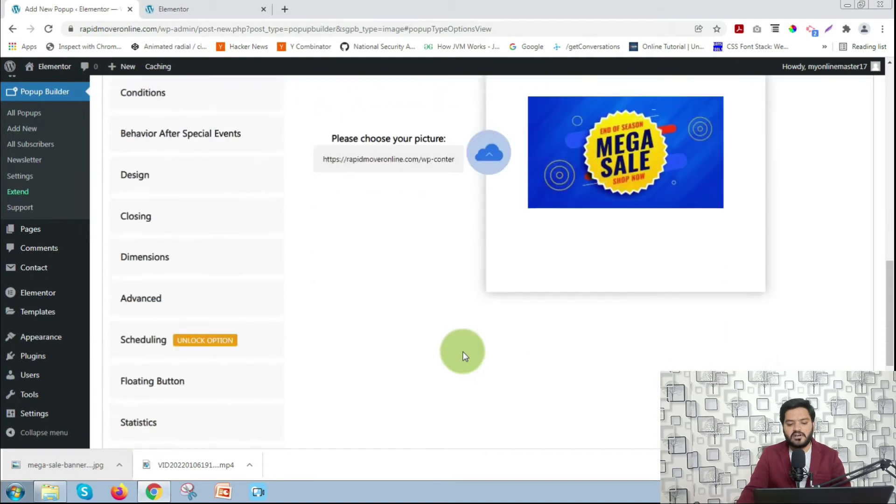
scroll(463, 352, "up", 15)
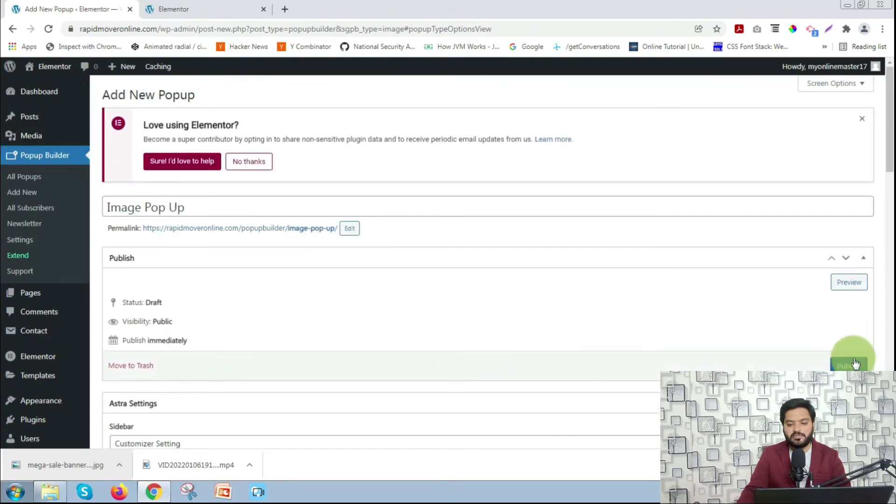
left_click(849, 367)
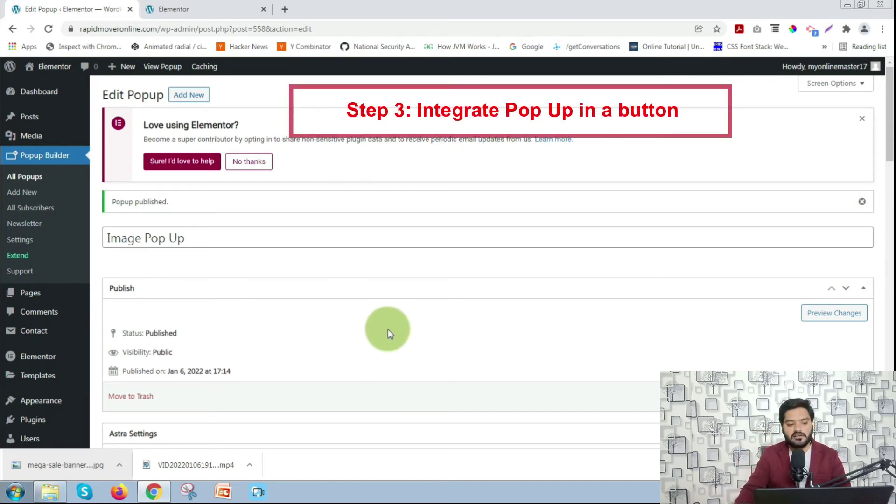
Step: Copy the Image Pop Up's class, sg-popup-id-558, from the list of all popups
left_click(21, 176)
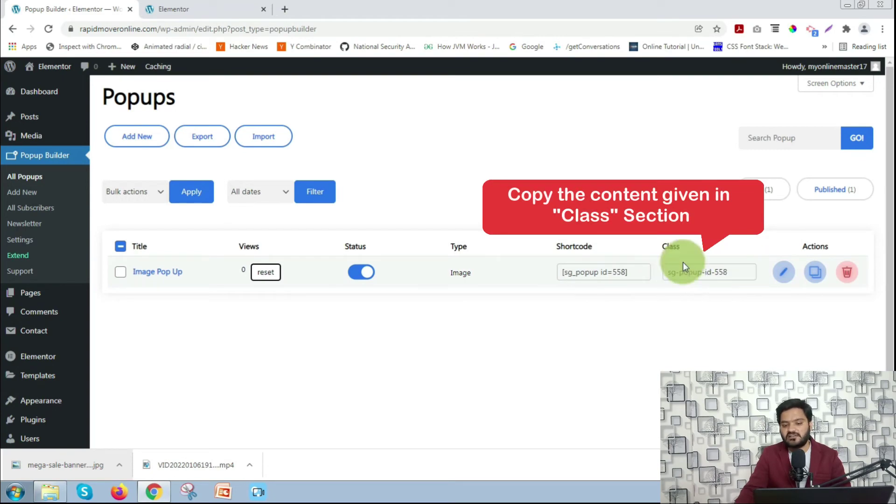
left_click_drag(731, 272, 670, 272)
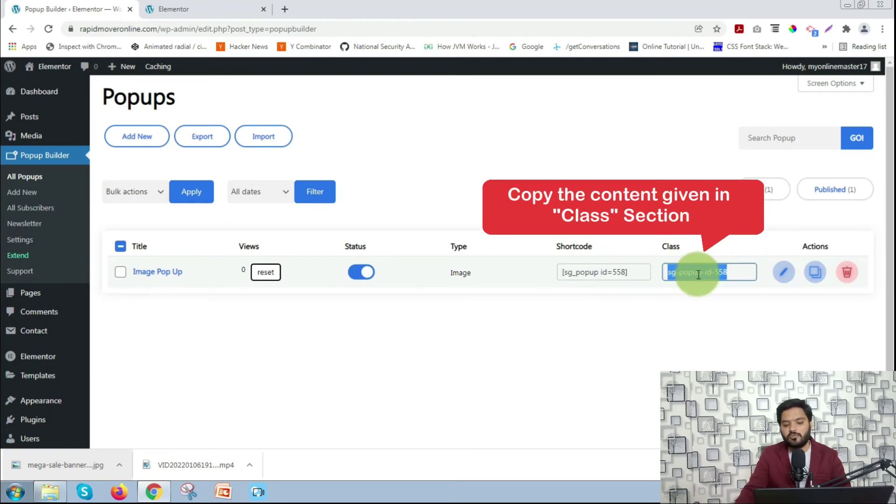
right_click(699, 276)
left_click(722, 283)
Step: Switch to the website's home page and open it for editing with Elementor
left_click(210, 9)
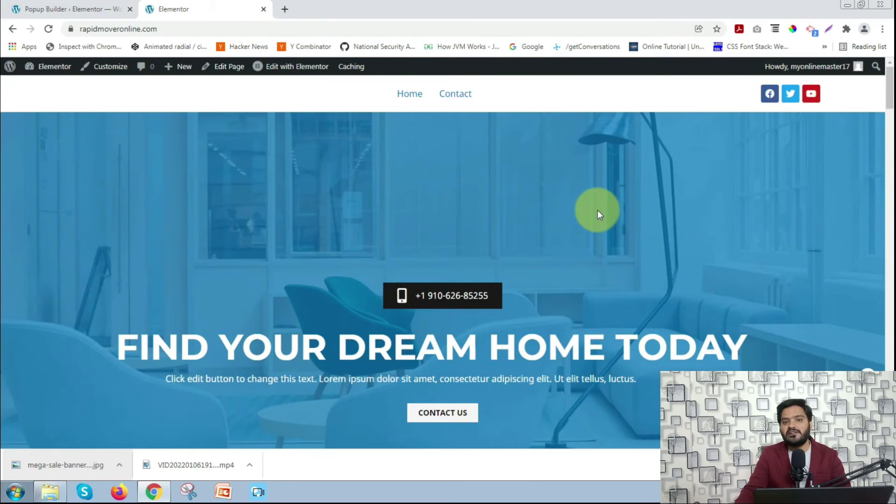
scroll(560, 243, "down", 1)
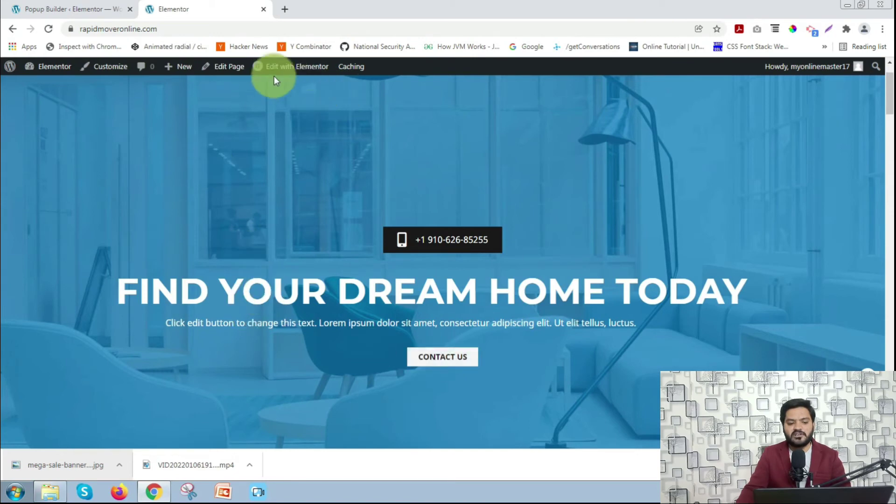
left_click(295, 67)
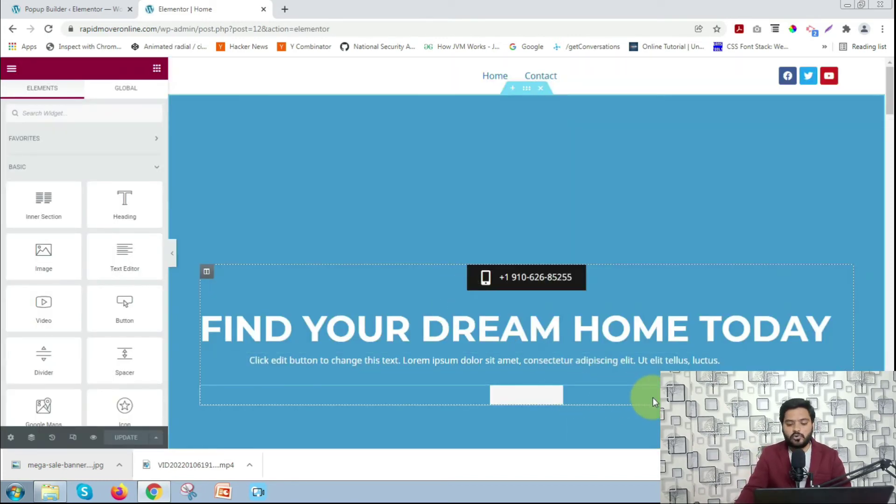
Step: Paste sg-popup-id-558 as the CSS class of the hero section's Contact Us button
left_click(604, 396)
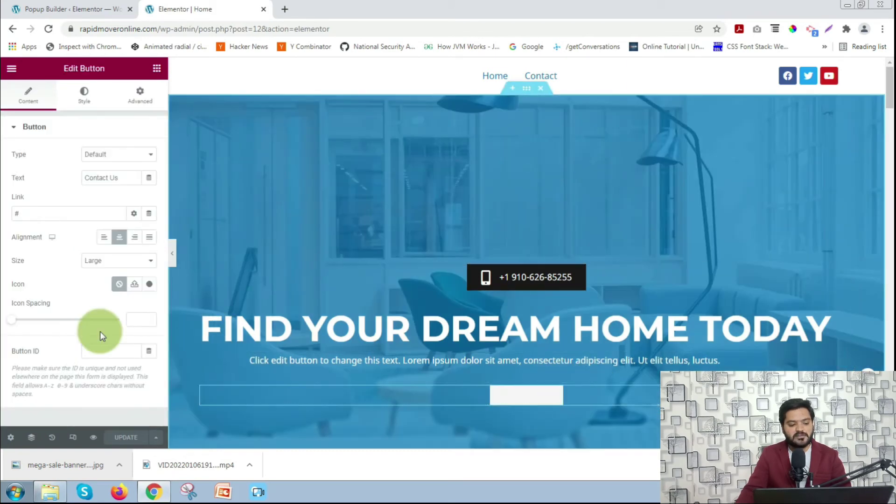
left_click(140, 95)
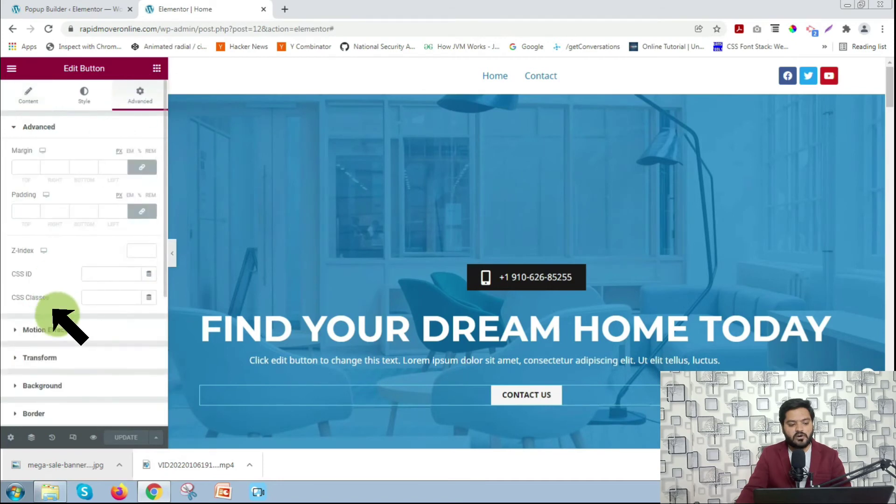
right_click(95, 297)
left_click(134, 362)
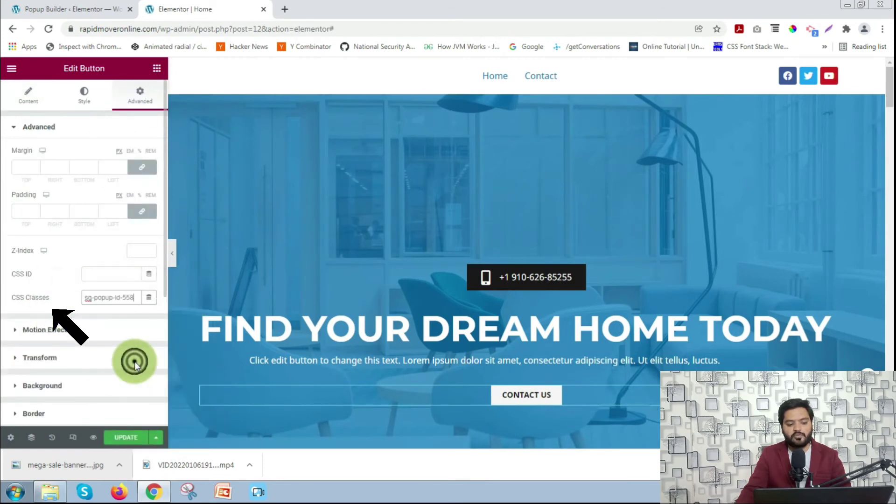
Step: Change the hero button's text to "Get Special Offer in Our Sale" and update the page
left_click(32, 105)
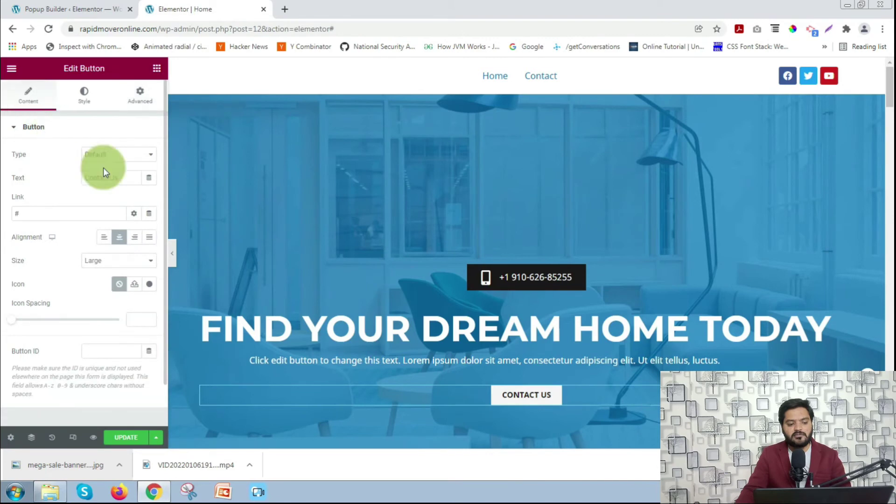
left_click_drag(126, 176, 61, 175)
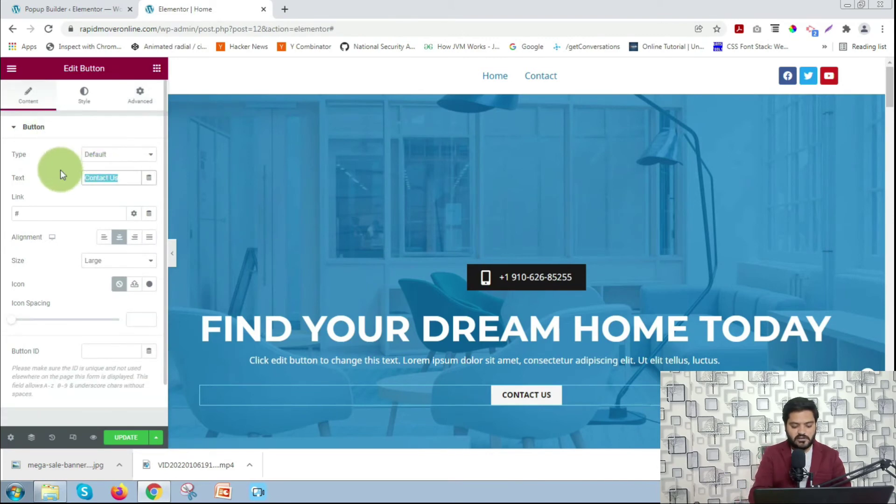
type("Get Specoa")
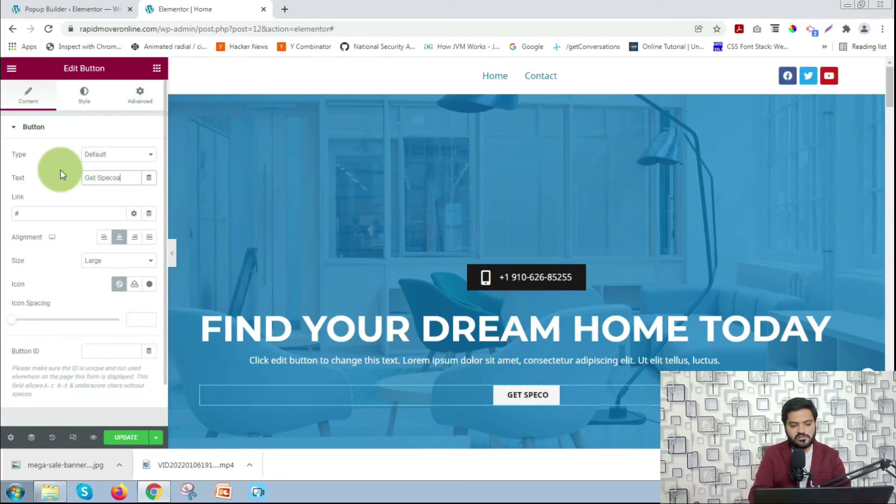
key("BackSpace")
key("BackSpace")
type("ial ")
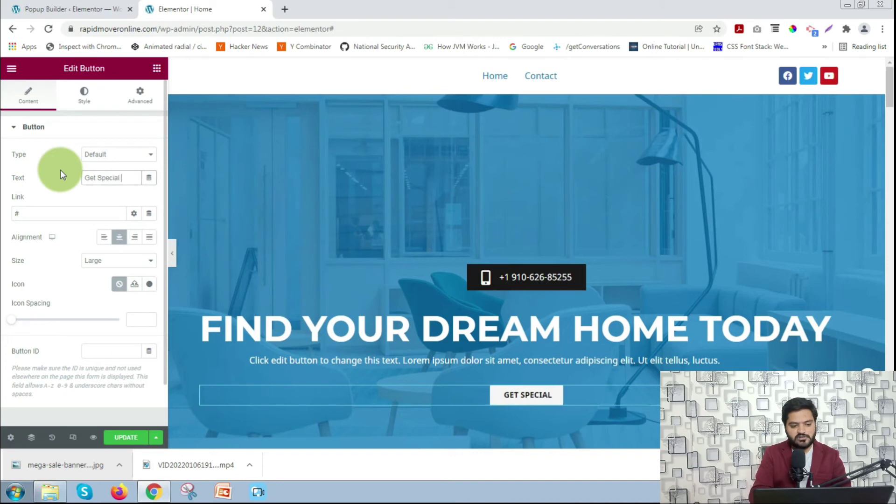
type("Offer in")
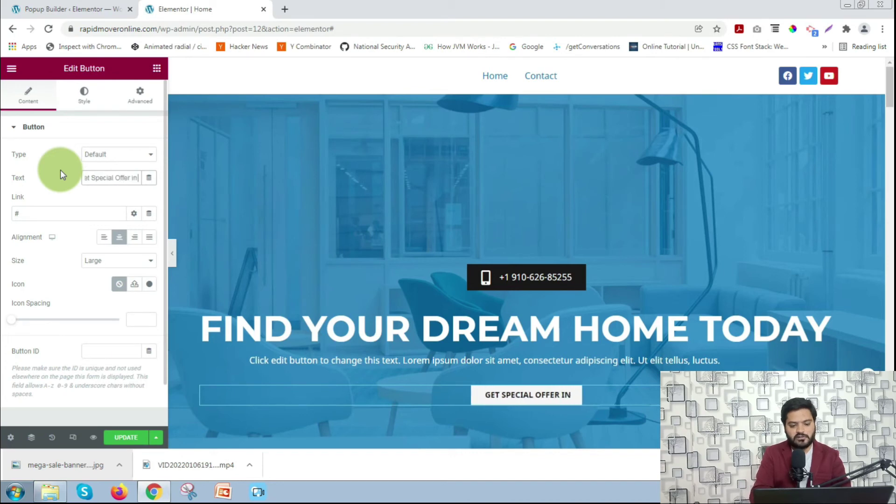
type(" Our SL")
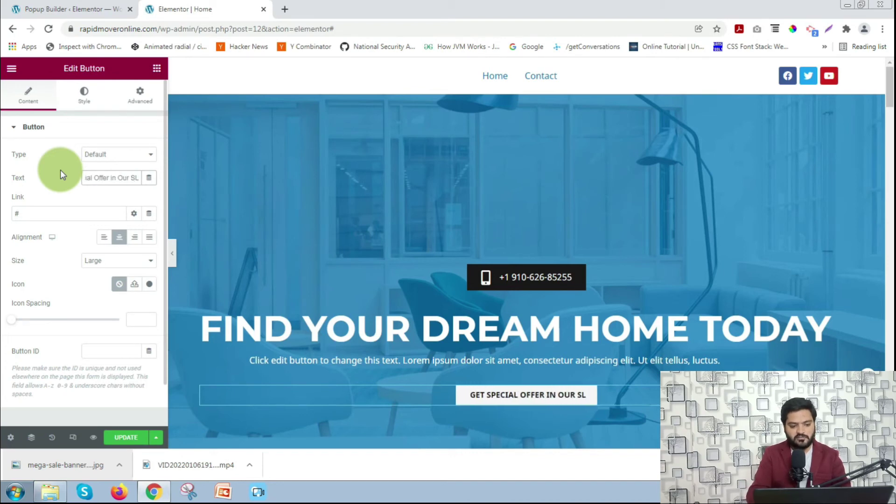
key("BackSpace")
key("BackSpace")
type("Sale")
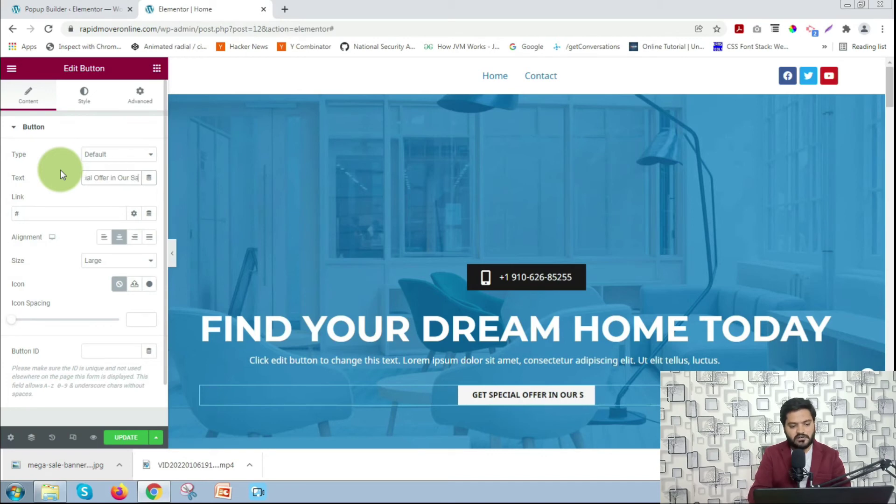
left_click(60, 195)
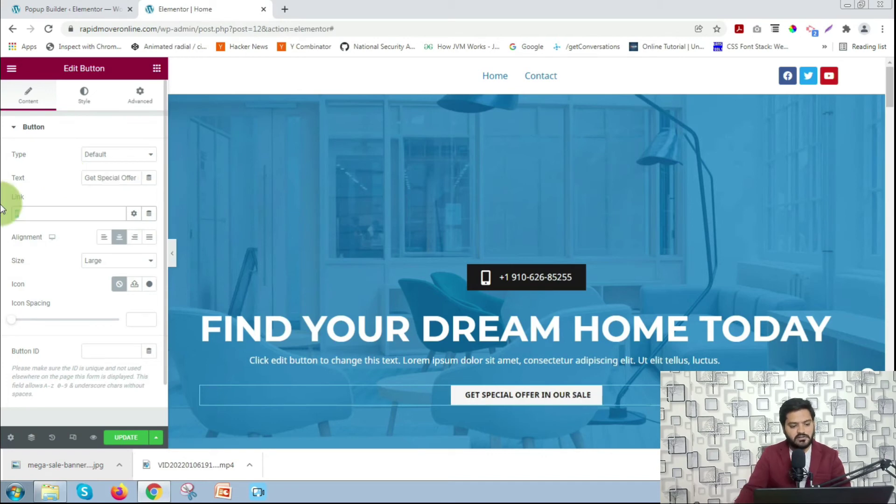
left_click(122, 437)
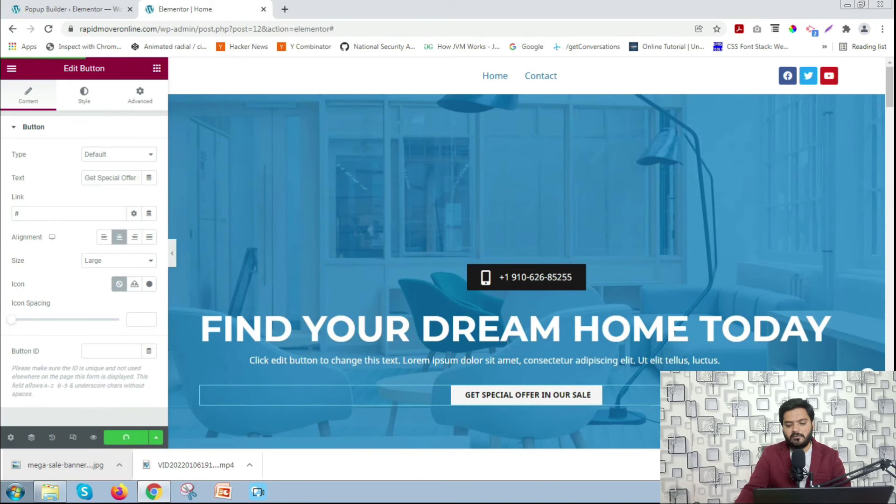
Step: Preview the updated page and test the popup from the Get Special Offer in Our Sale button
left_click(889, 465)
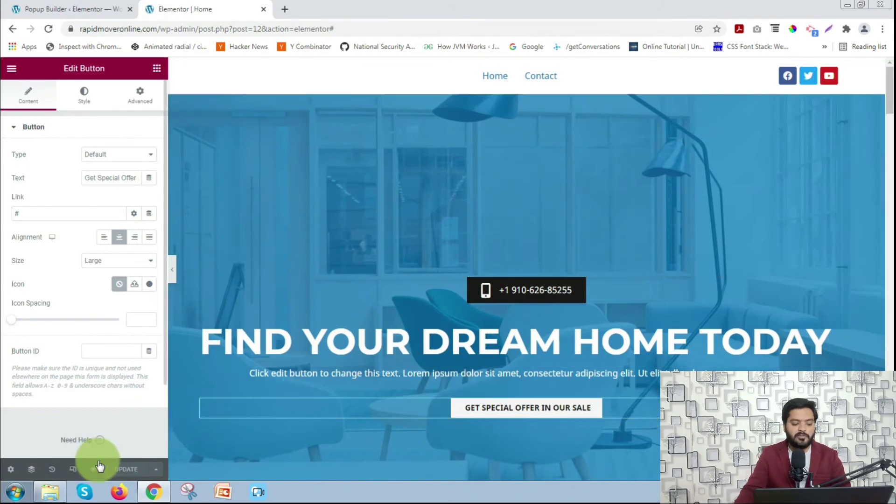
left_click(98, 468)
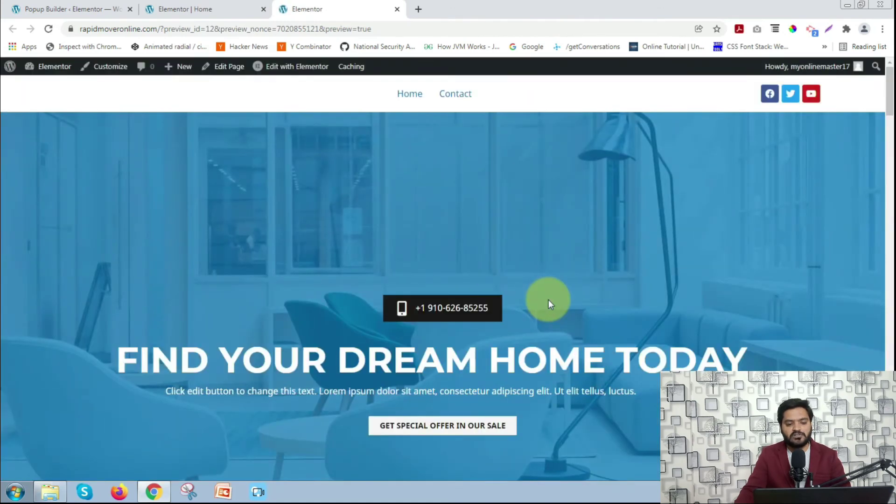
left_click(440, 372)
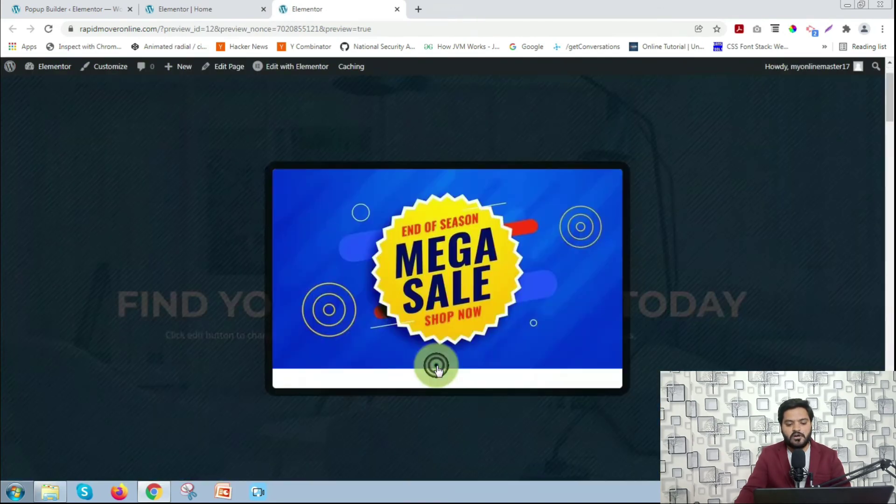